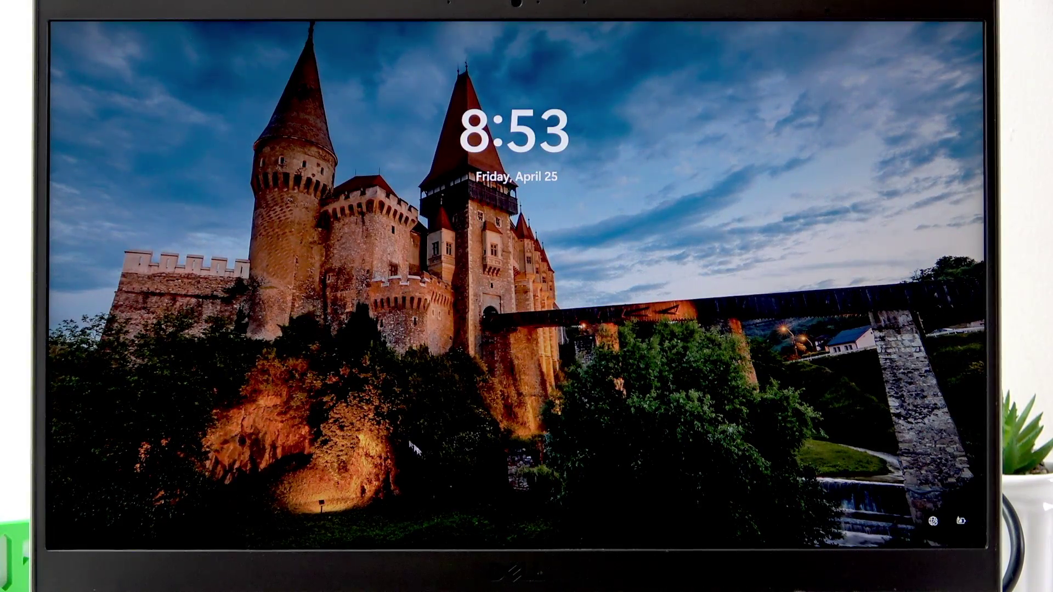
# Step: Shut the laptop down from the sign-in screen, overriding the unsaved-work warning
pyautogui.click(497, 26)
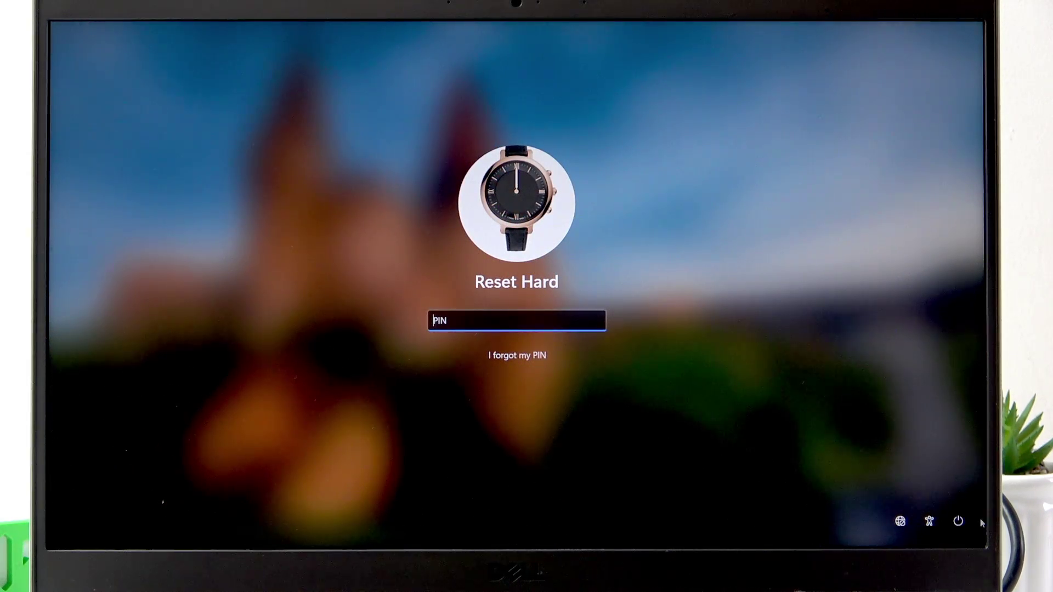
pyautogui.click(959, 521)
pyautogui.click(938, 470)
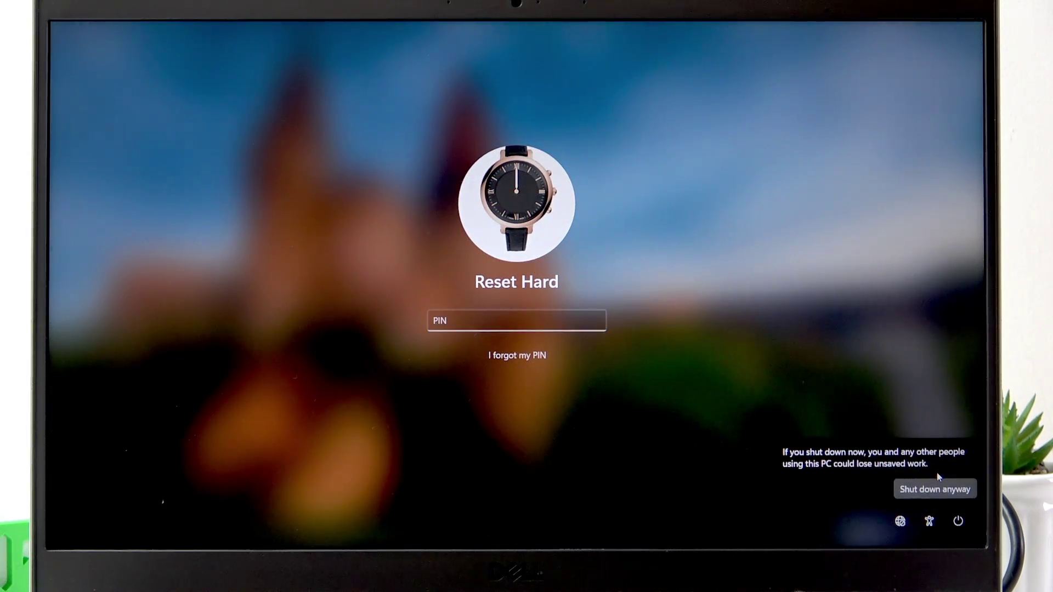
pyautogui.click(932, 492)
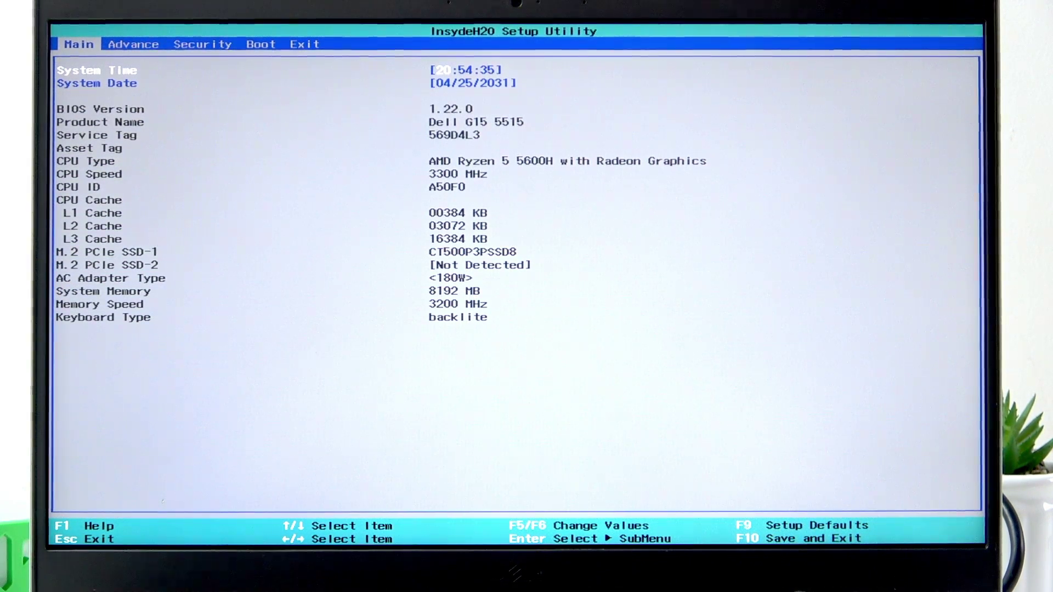
# Step: Switch from the Main page to the Advance page with the battery charge options
pyautogui.press('Right')
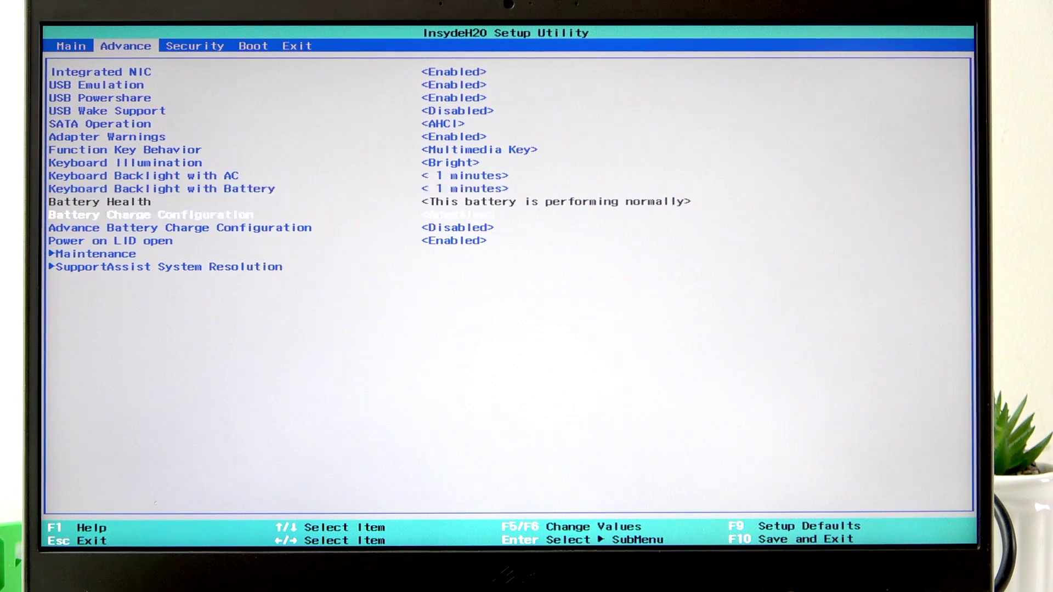
# Step: Change Battery Charge Configuration to Custom, revealing the Start and Stop Charging settings
pyautogui.press('Return')
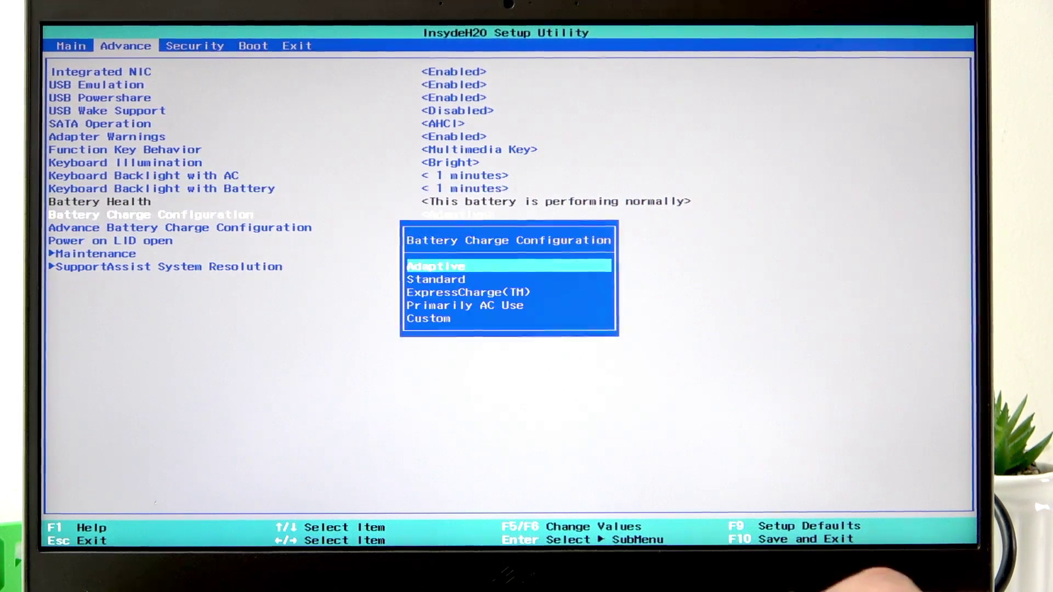
pyautogui.press('Down')
pyautogui.press('Down')
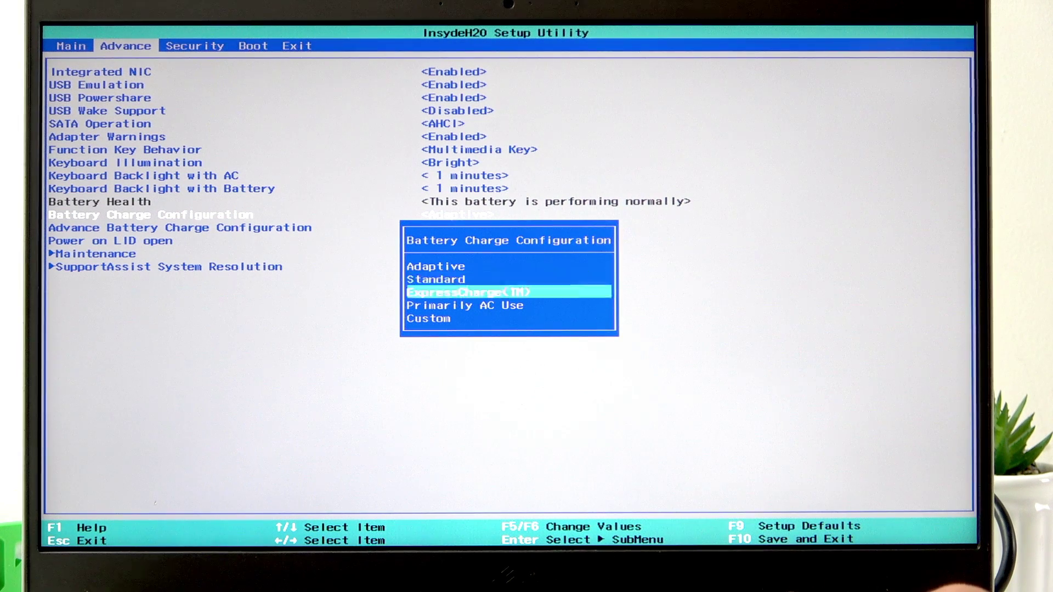
pyautogui.press('Down')
pyautogui.press('Down')
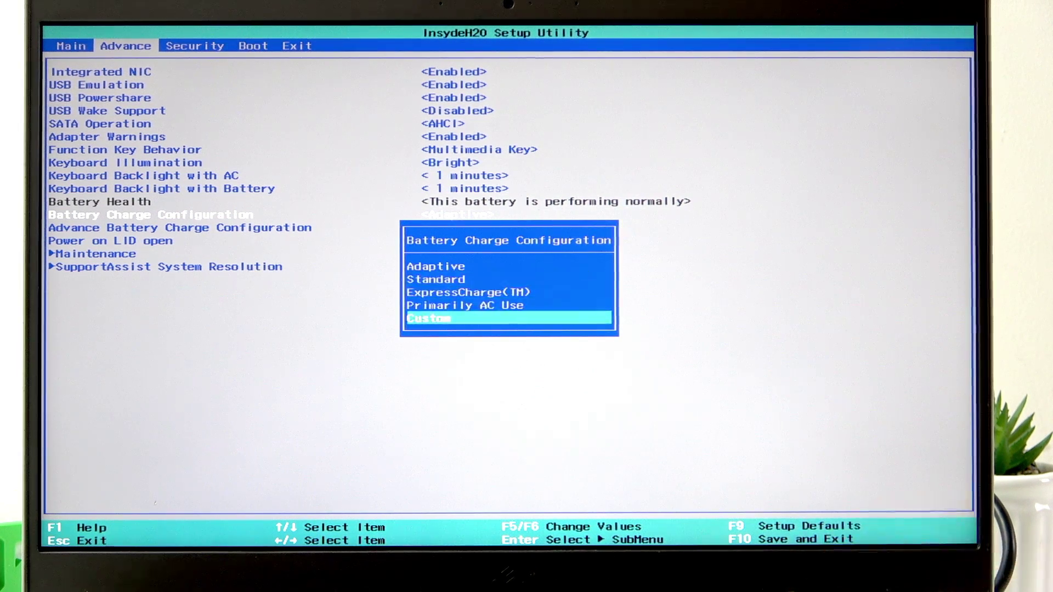
pyautogui.press('Return')
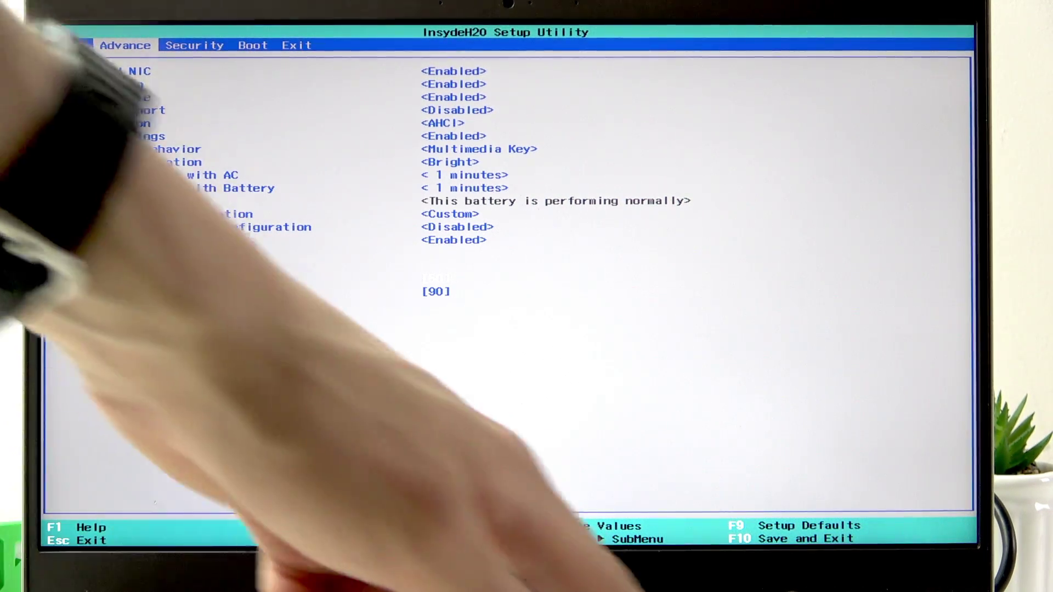
pyautogui.press('Down')
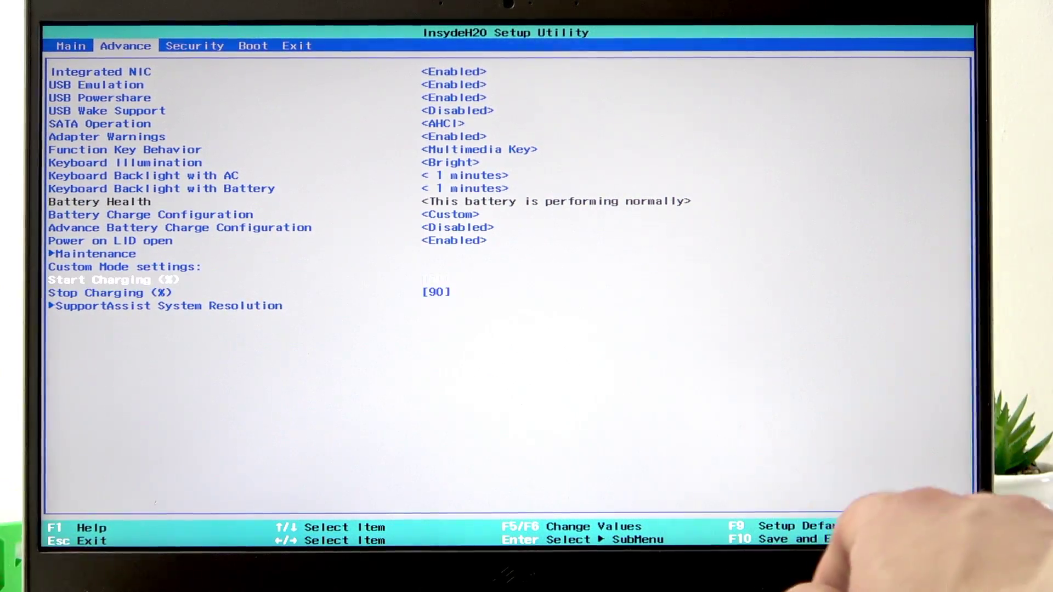
# Step: Replace the Start Charging (%) value of 50 with 60
pyautogui.press('Up')
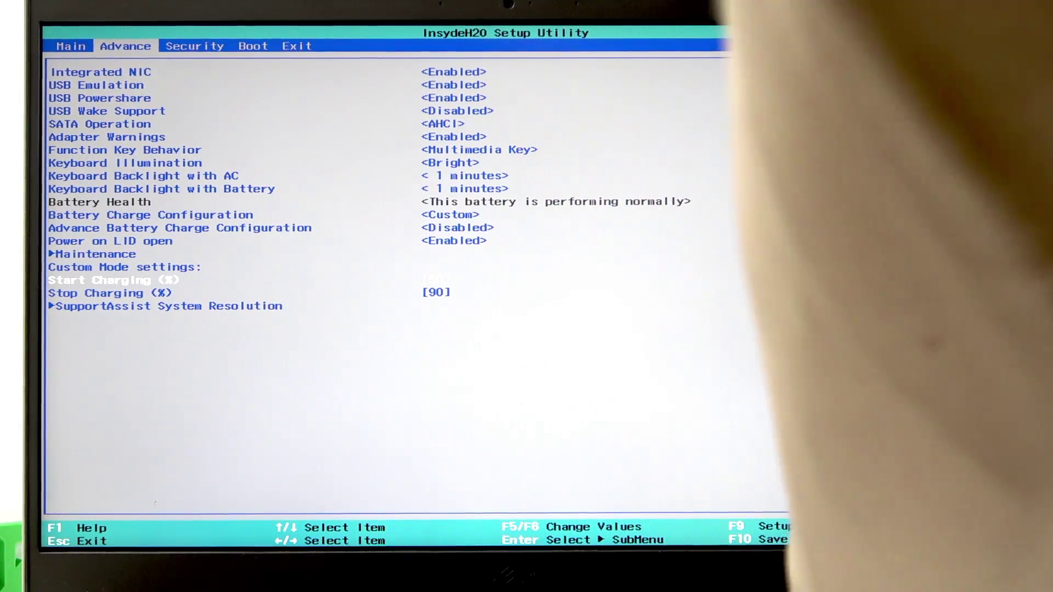
pyautogui.press('Return')
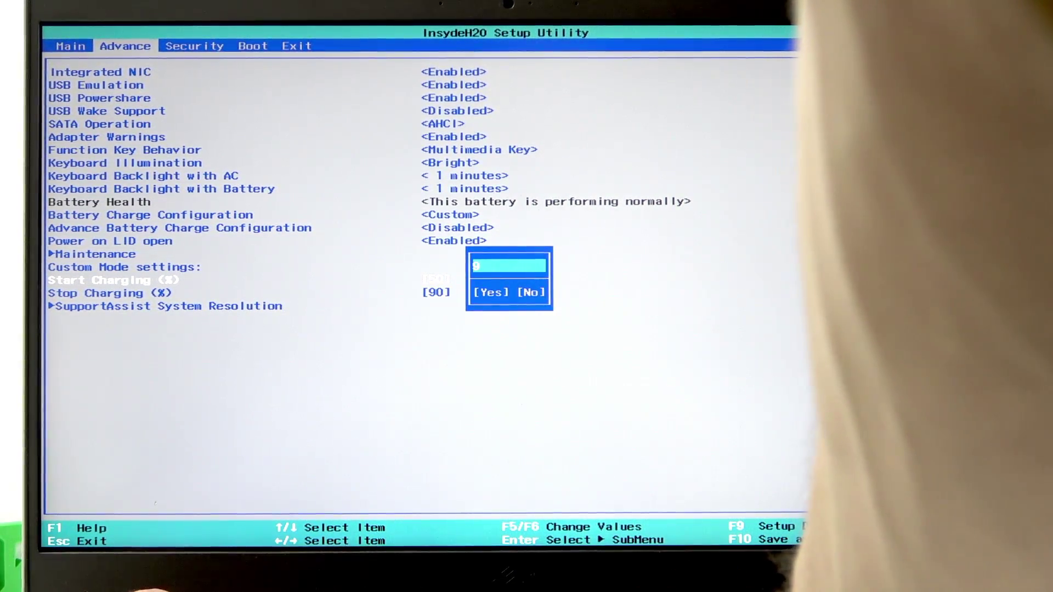
pyautogui.write('50')
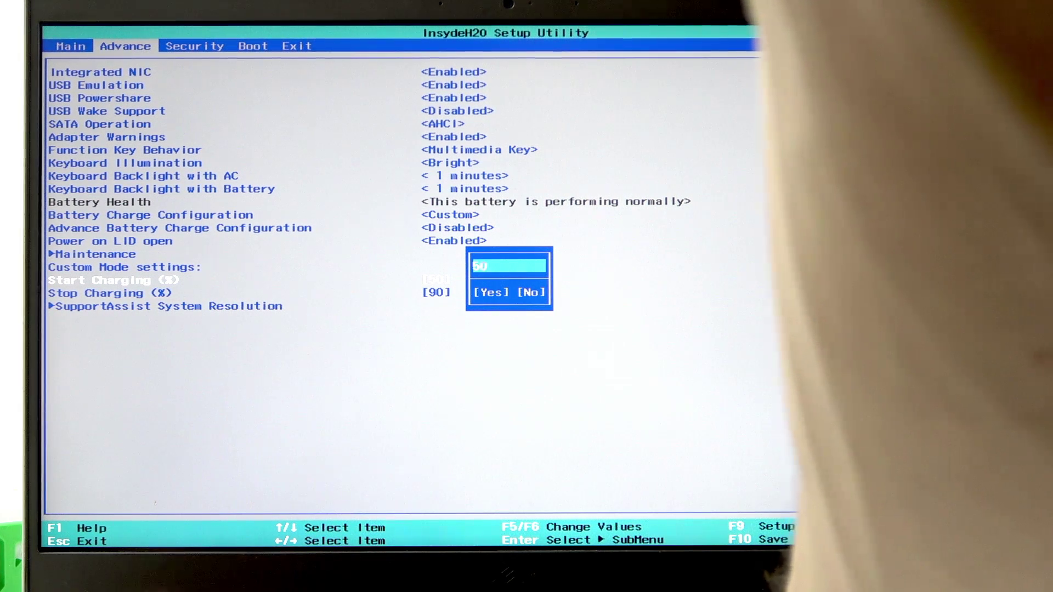
pyautogui.press('BackSpace')
pyautogui.press('BackSpace')
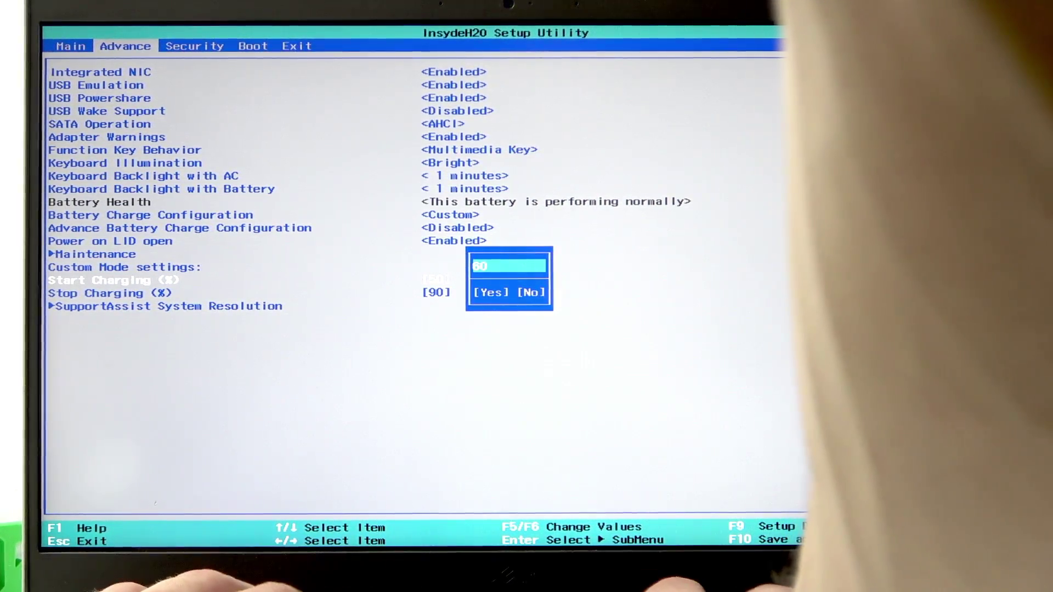
pyautogui.write('60')
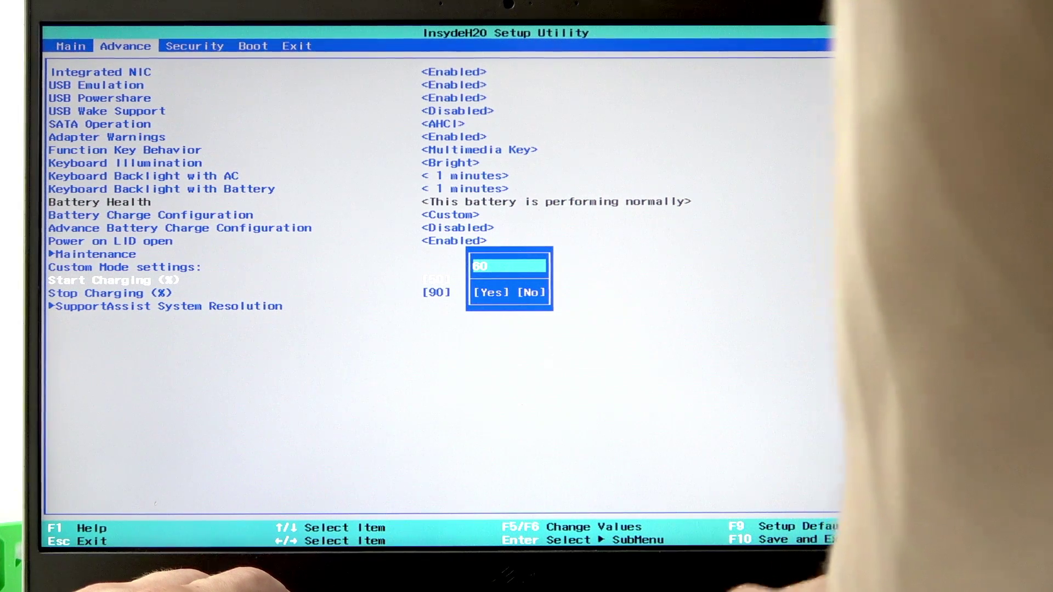
pyautogui.press('Down')
pyautogui.press('Return')
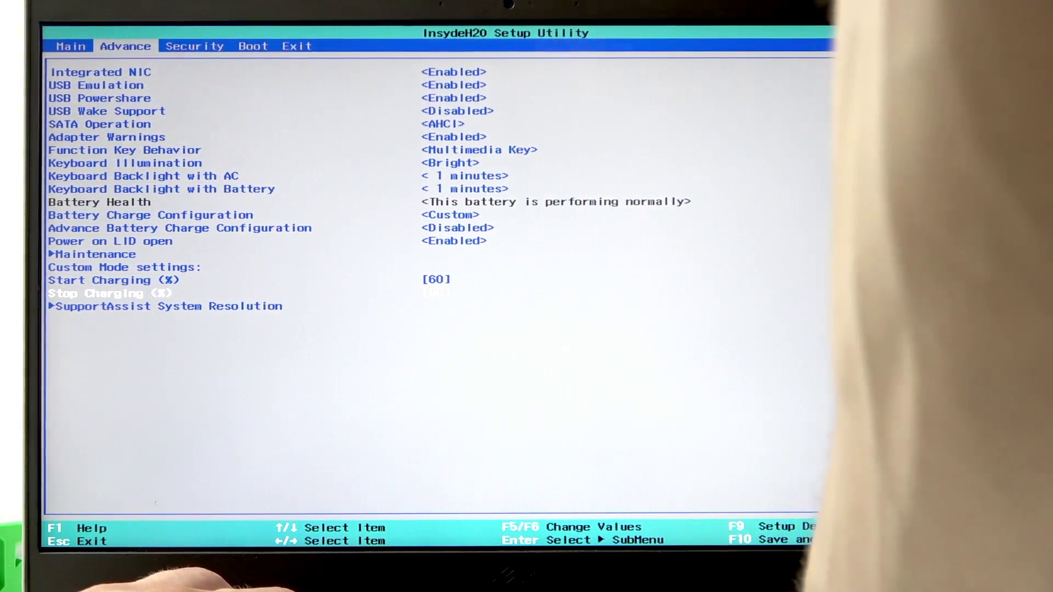
# Step: Change Stop Charging (%) from 90 to 80 and confirm it
pyautogui.press('Return')
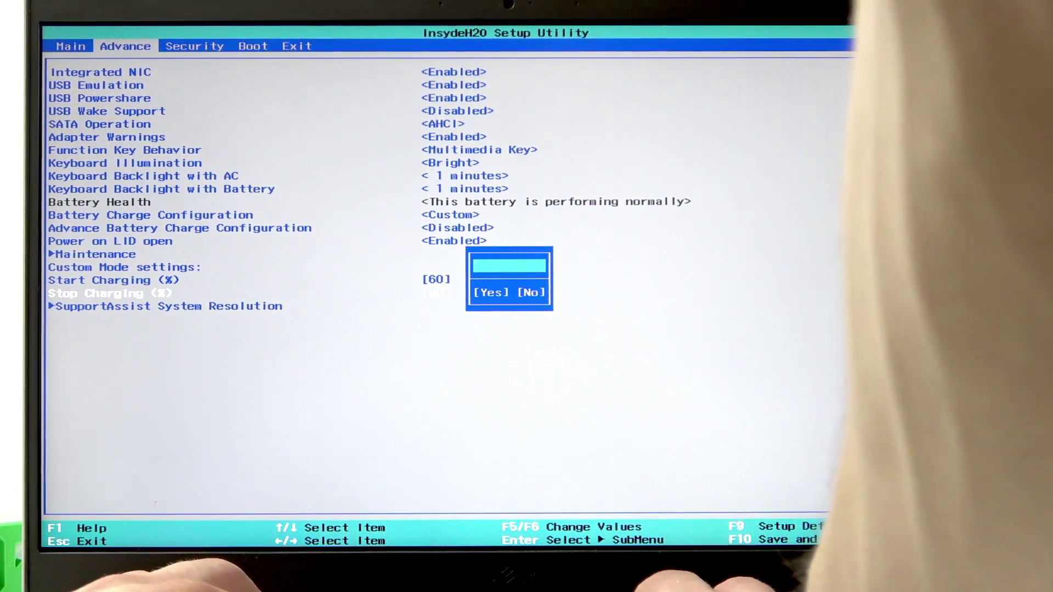
pyautogui.write('80')
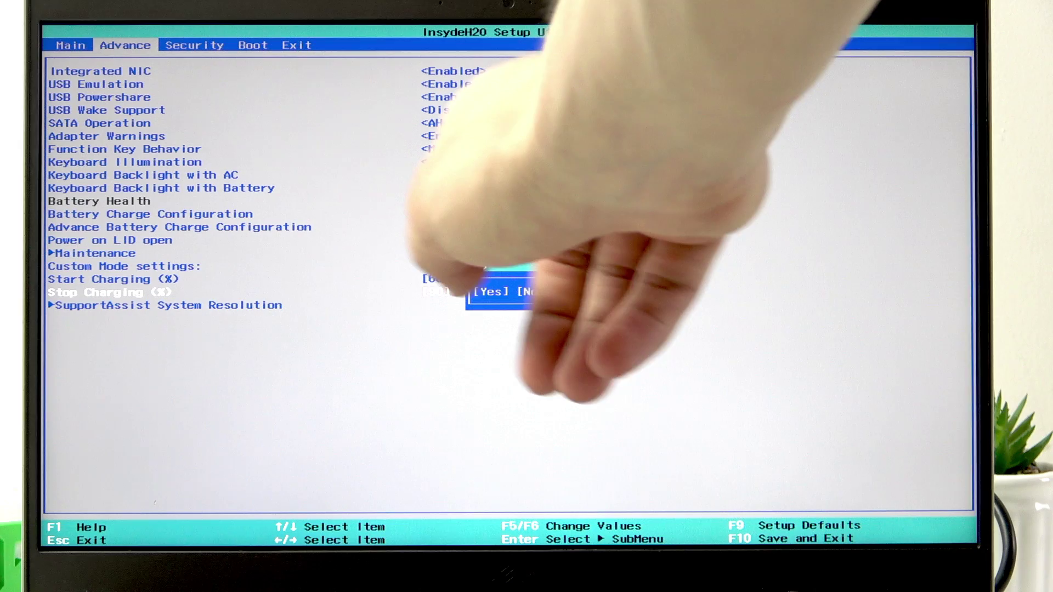
pyautogui.press('Return')
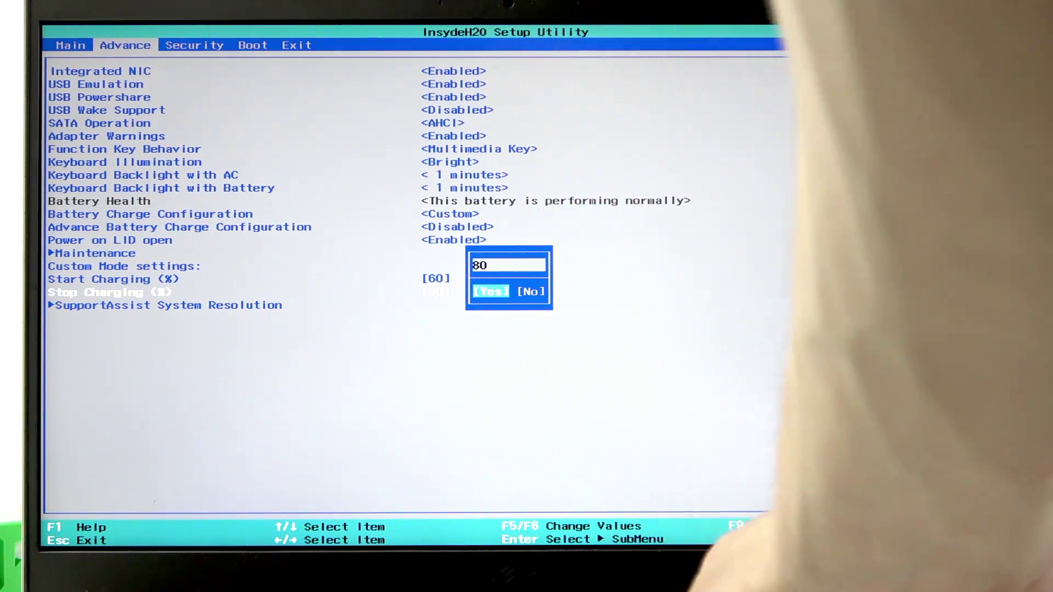
pyautogui.press('Return')
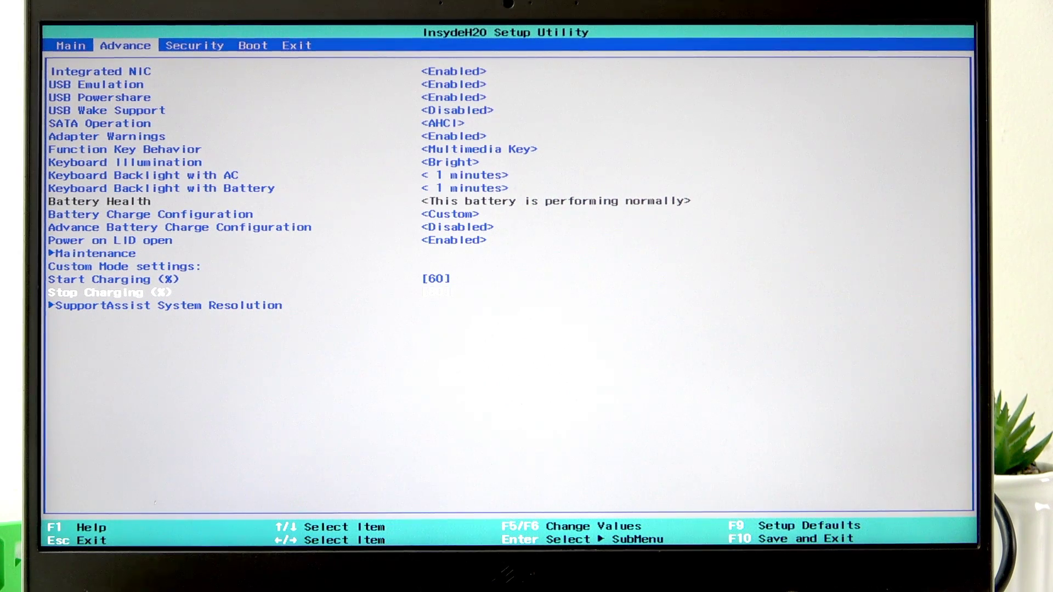
# Step: Save the battery charge changes and exit setup with F10
pyautogui.press('F10')
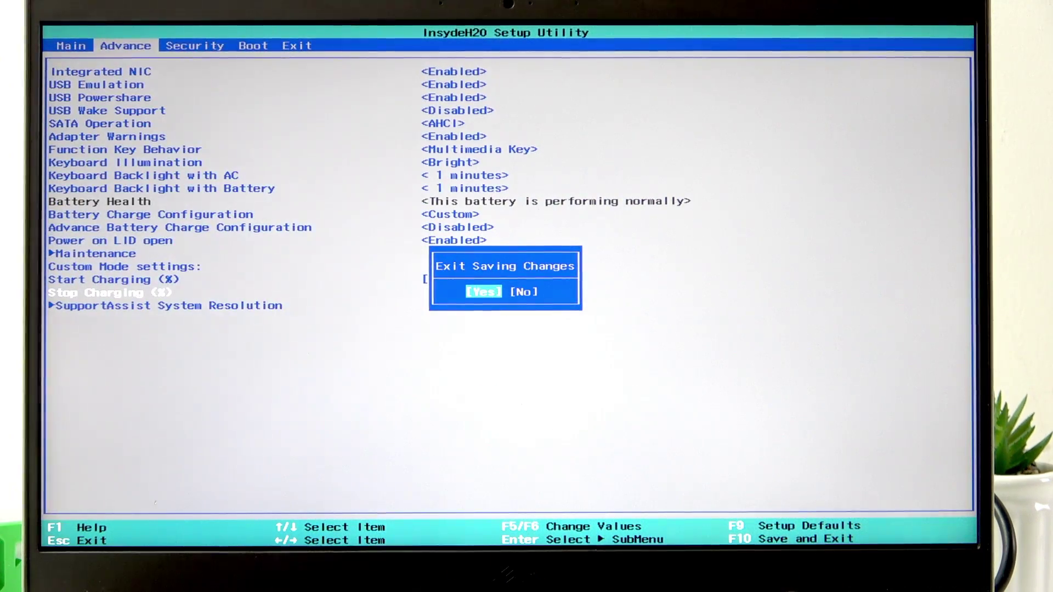
pyautogui.press('Return')
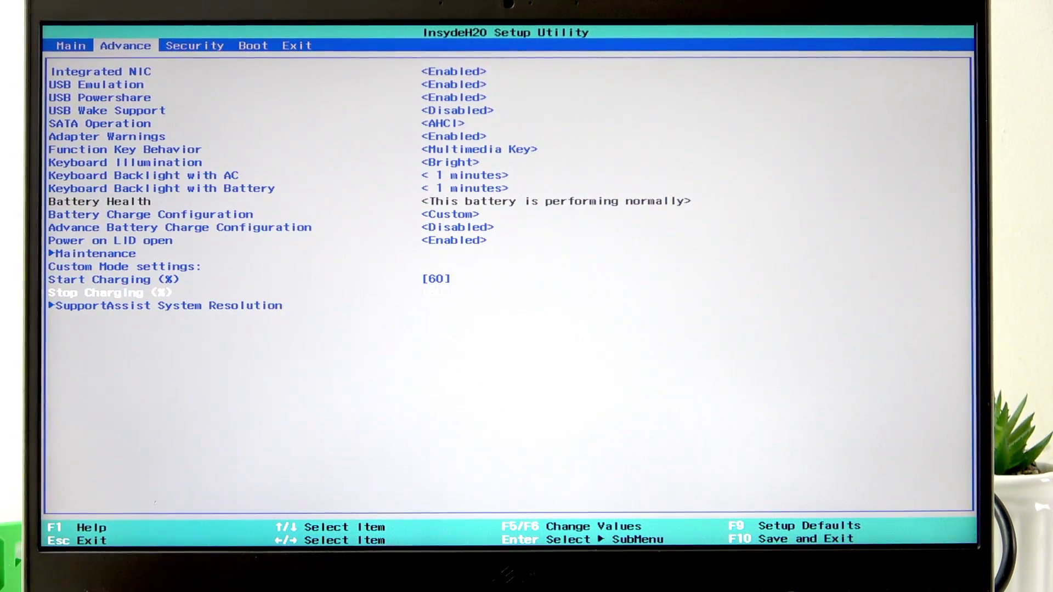